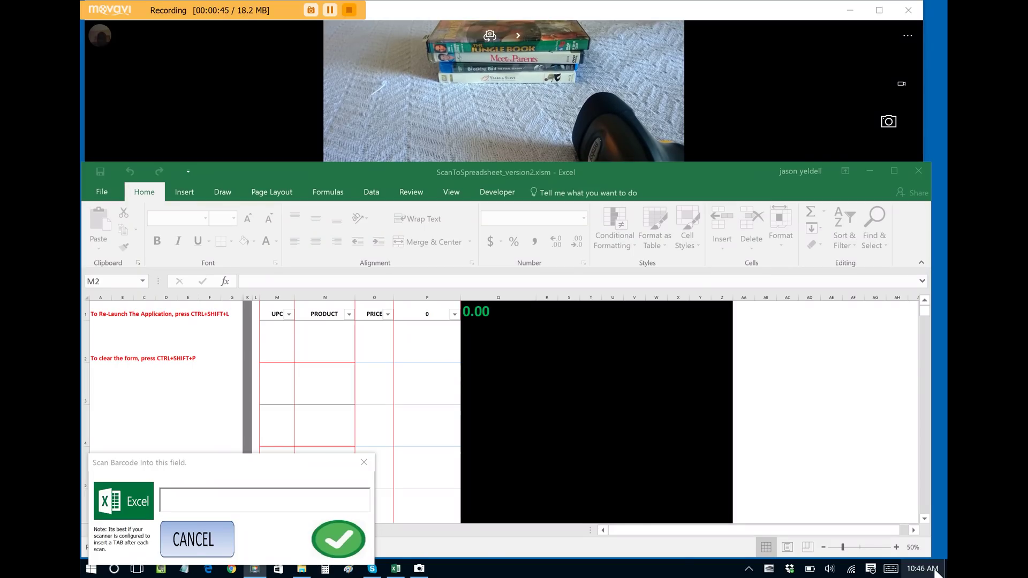
pyautogui.click(245, 494)
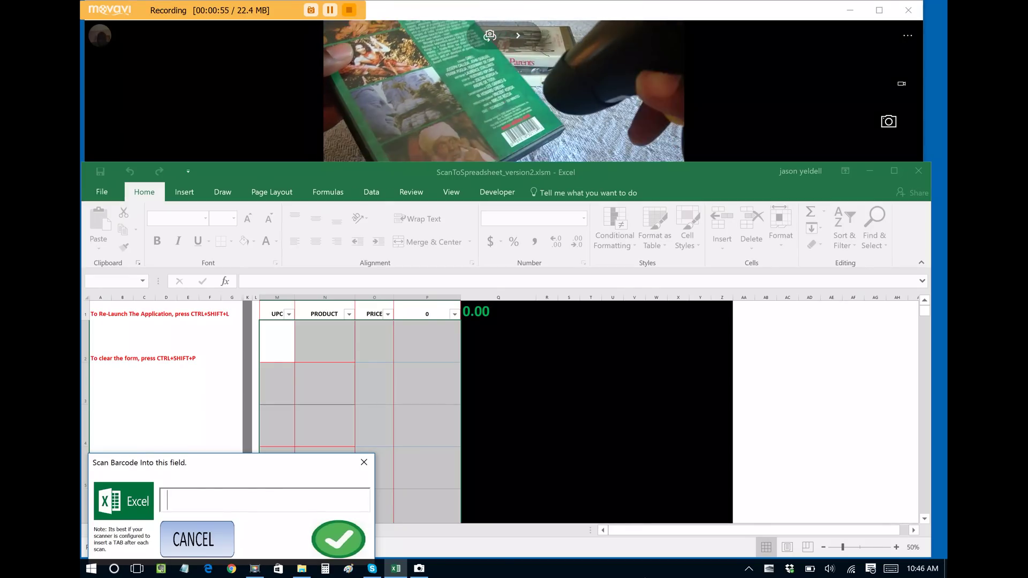
pyautogui.write('089218301192')
pyautogui.press('Tab')
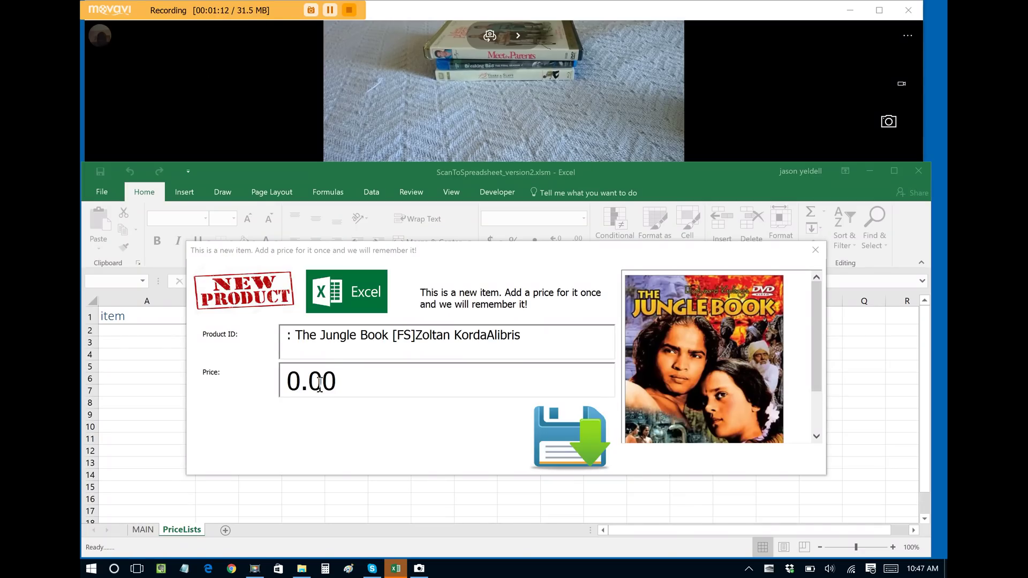
pyautogui.click(239, 383)
pyautogui.write('13.00')
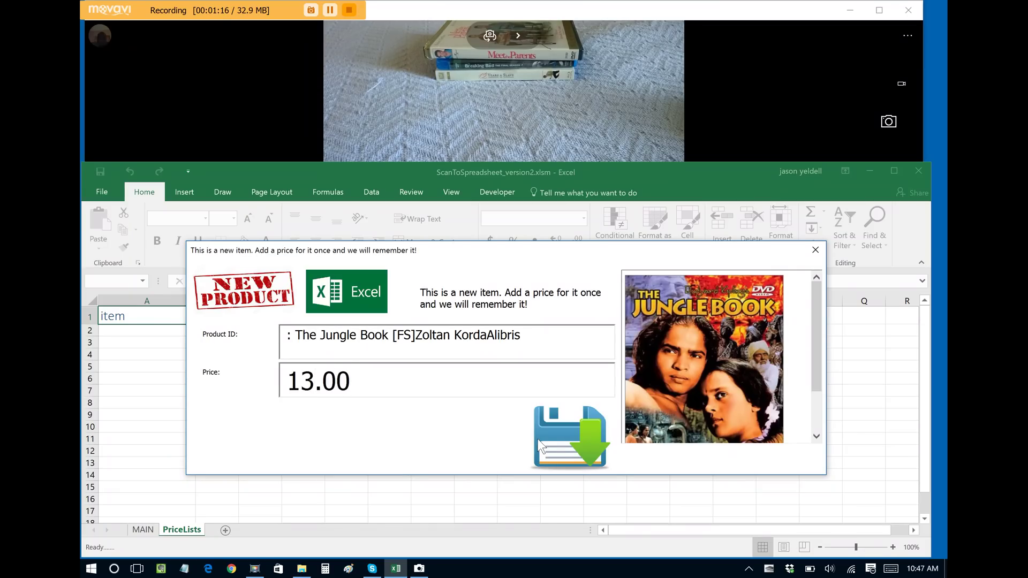
pyautogui.click(559, 441)
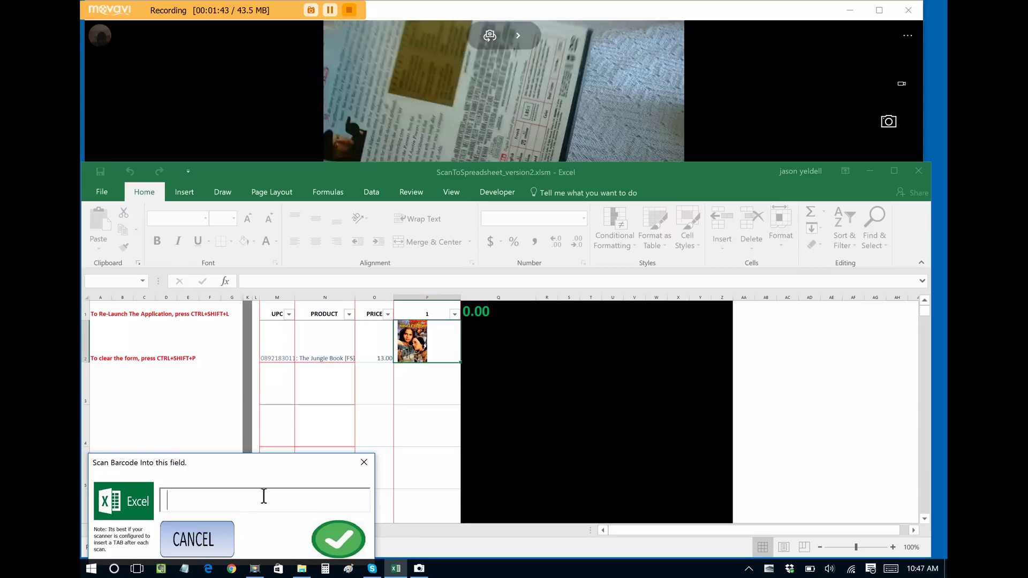
# Scan the Meet the Parents barcode and save it with price 22.99 instead of 0.00
pyautogui.write('025192')
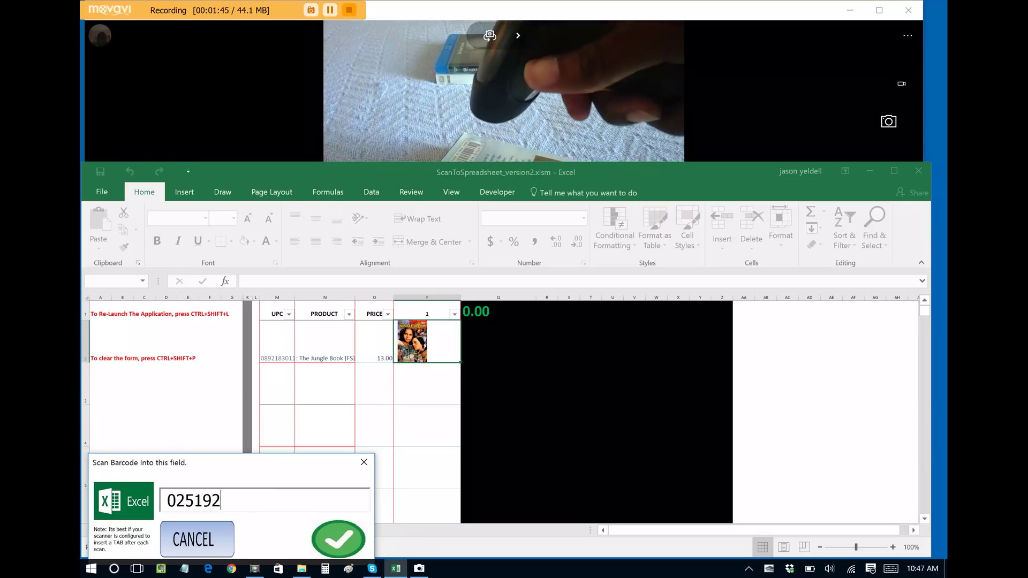
pyautogui.press('Tab')
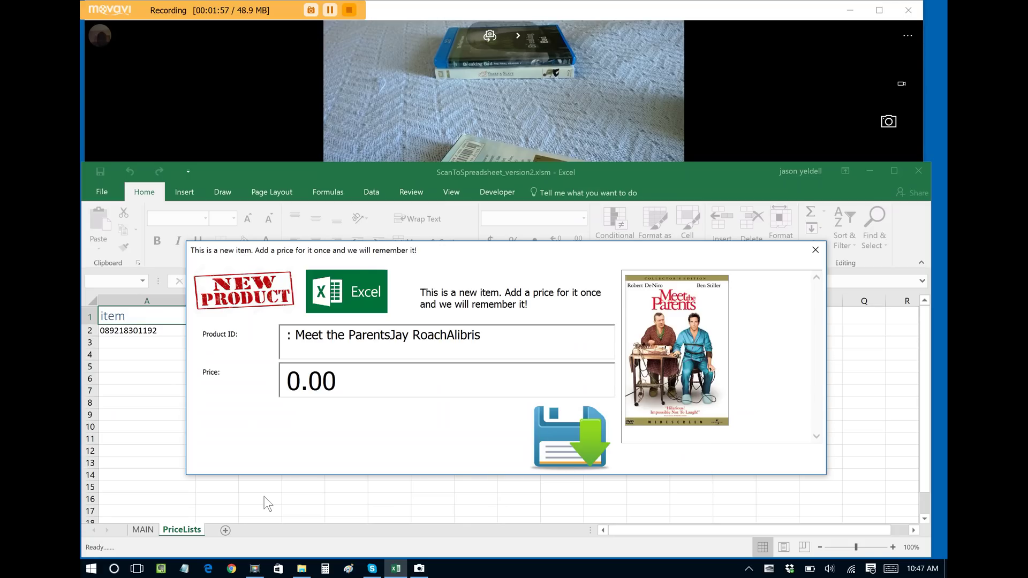
pyautogui.moveTo(340, 381); pyautogui.dragTo(249, 386)
pyautogui.write('22.99')
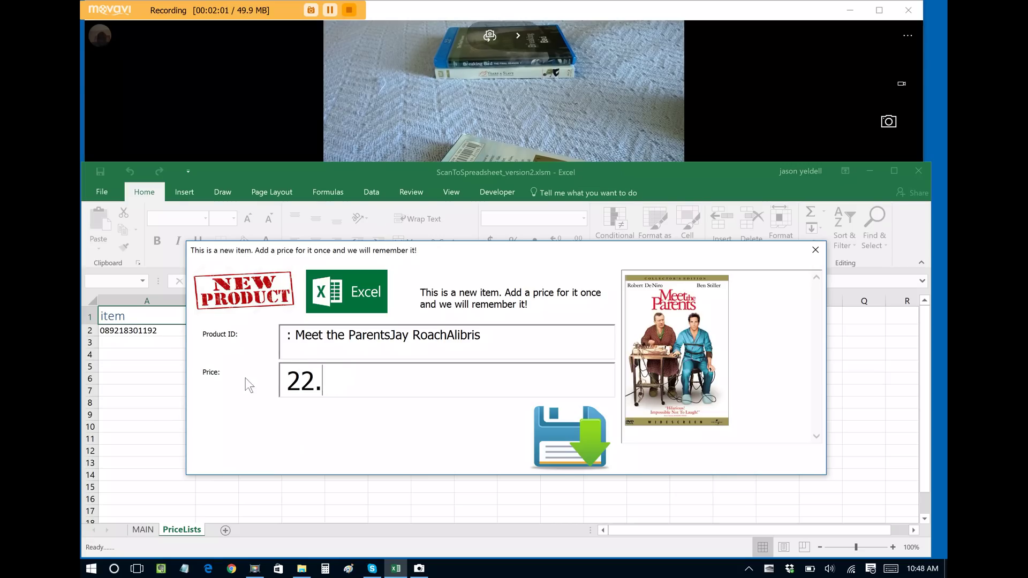
pyautogui.click(572, 431)
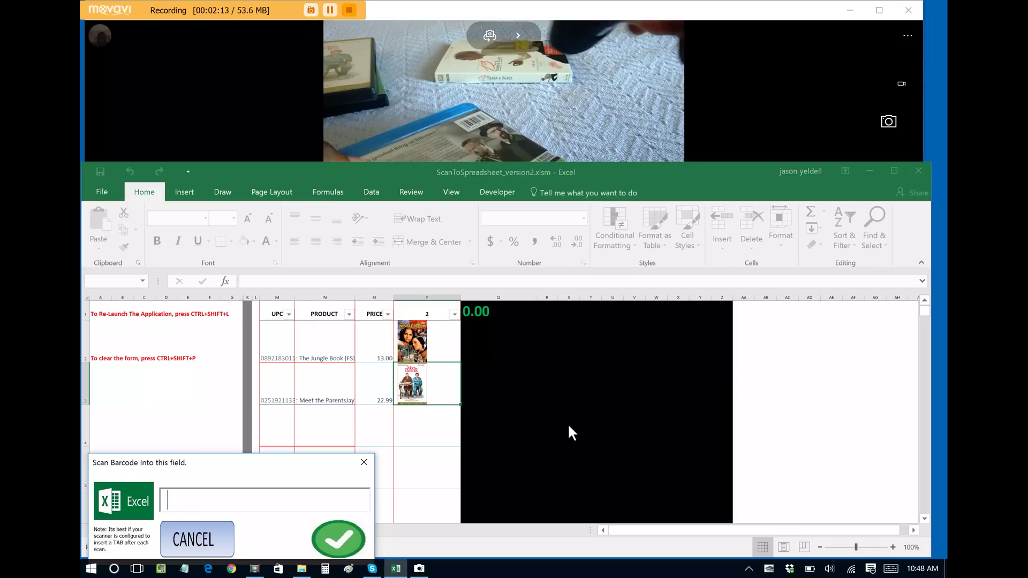
# Scan the Breaking Bad: The Final Season barcode and save it priced 33.99
pyautogui.press('Tab')
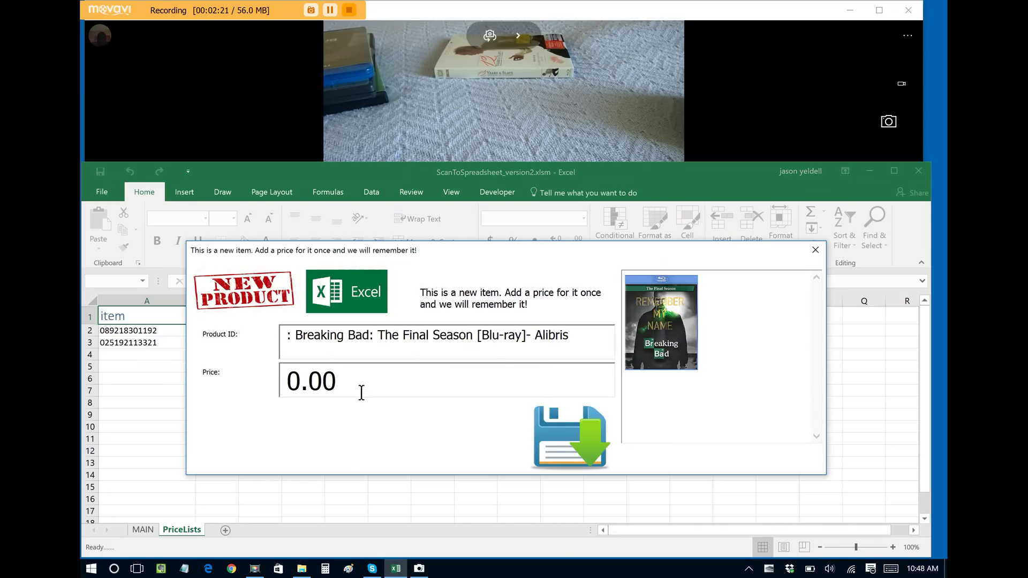
pyautogui.write('33.99')
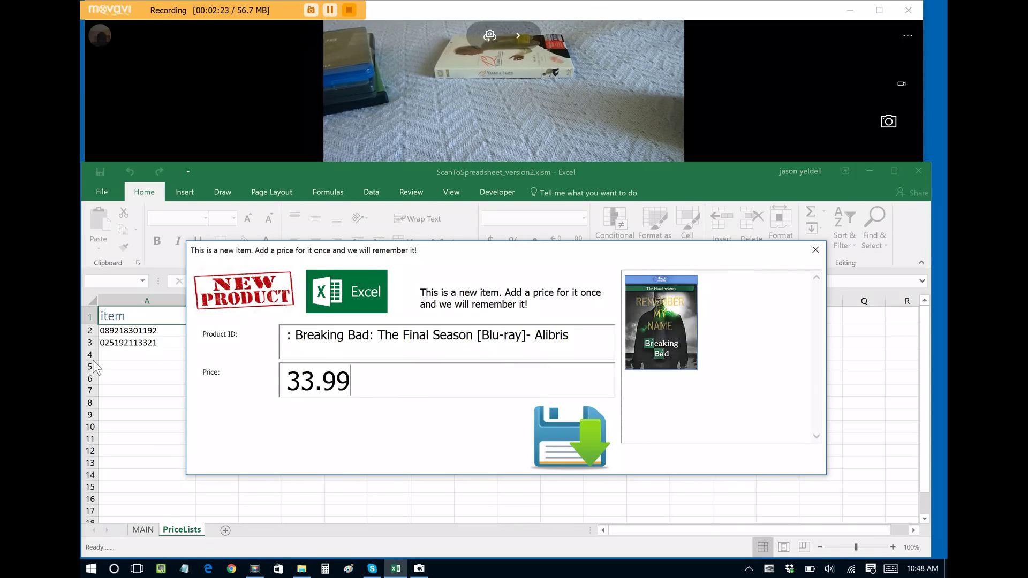
pyautogui.click(587, 453)
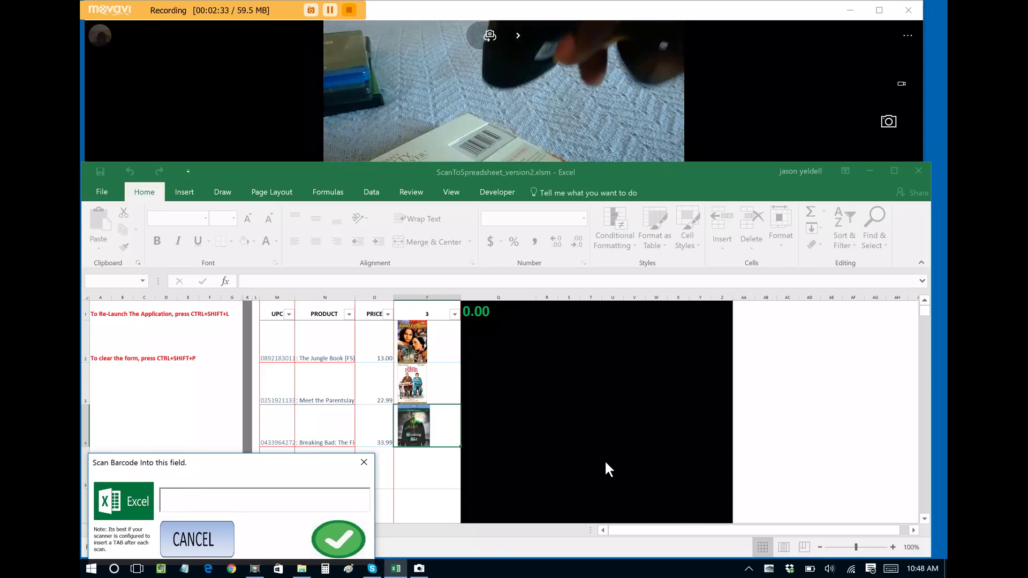
pyautogui.write('024543881018')
pyautogui.press('Tab')
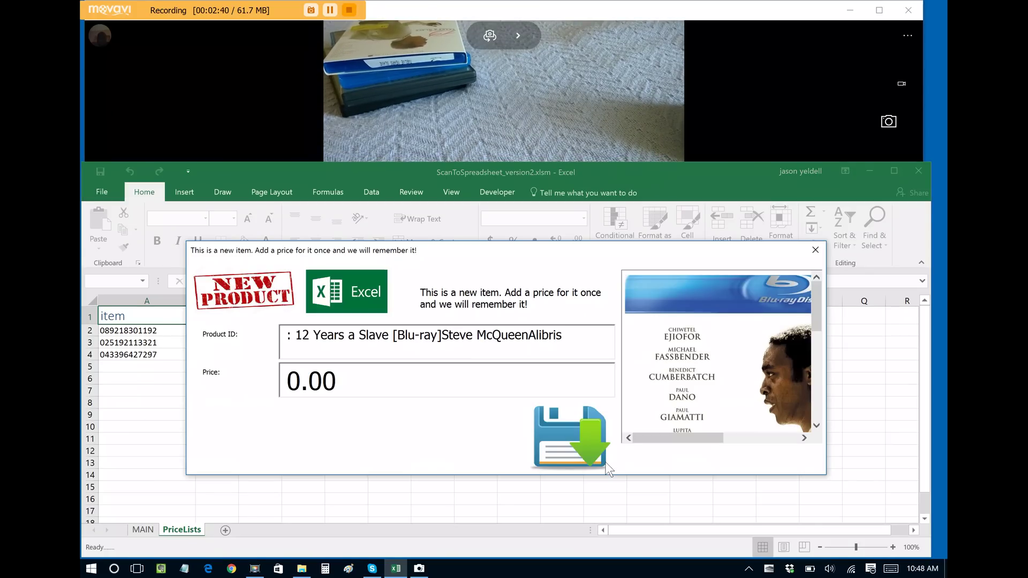
pyautogui.doubleClick(326, 380)
pyautogui.write('9')
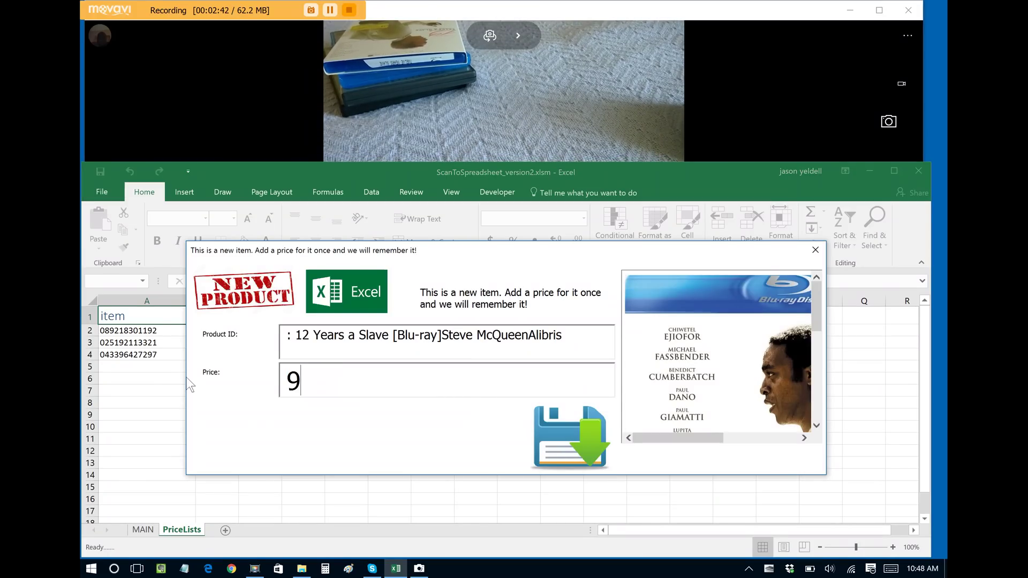
pyautogui.write('.99')
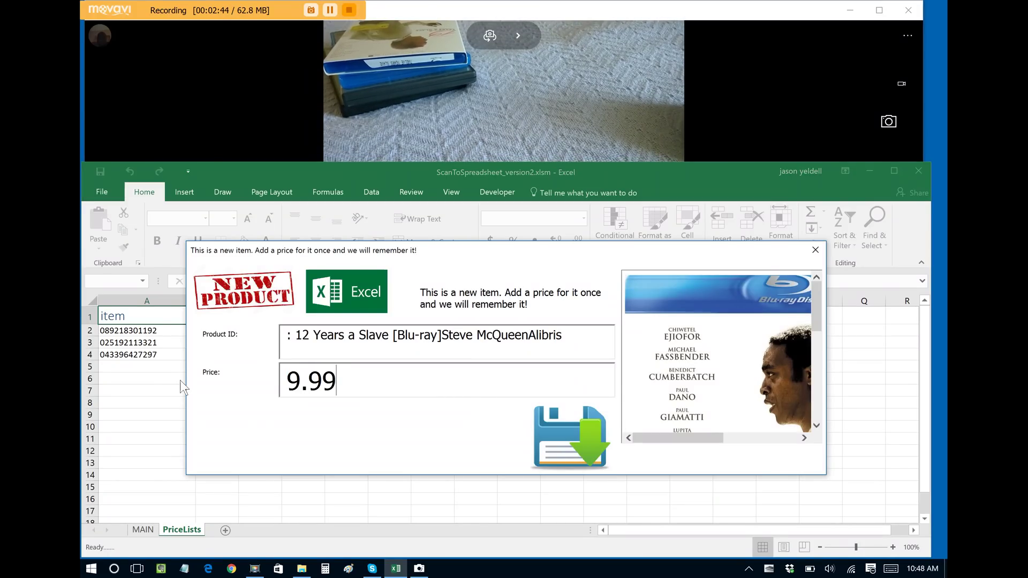
pyautogui.click(588, 441)
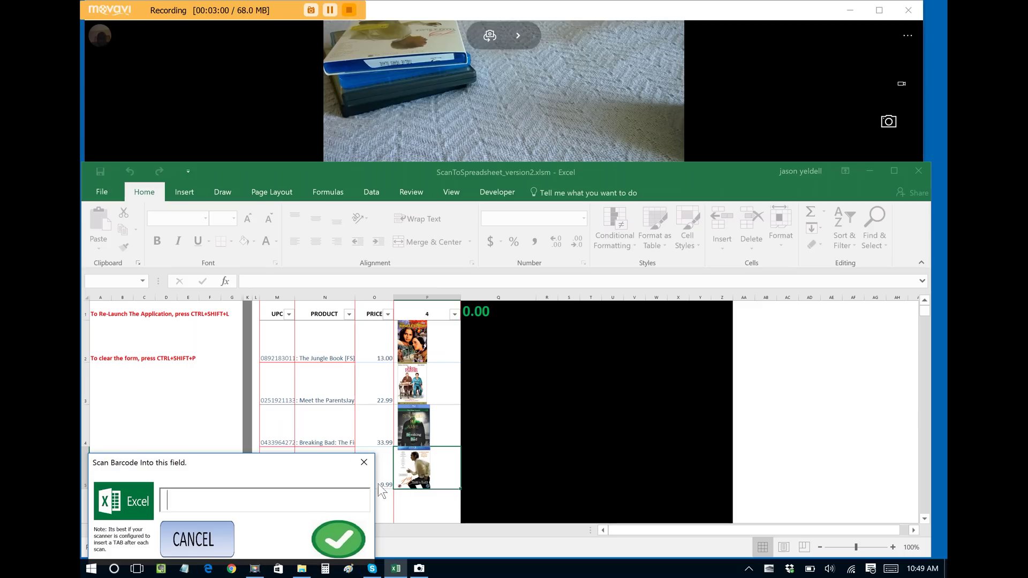
# Cancel the Scan Barcode dialog and clear the scanned DVD list from the form
pyautogui.click(220, 538)
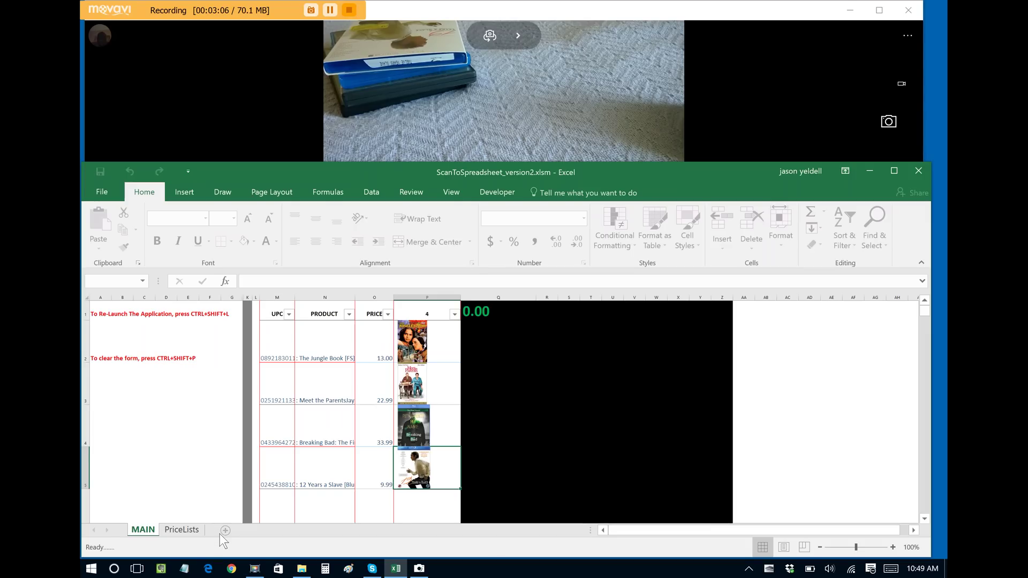
pyautogui.click(188, 533)
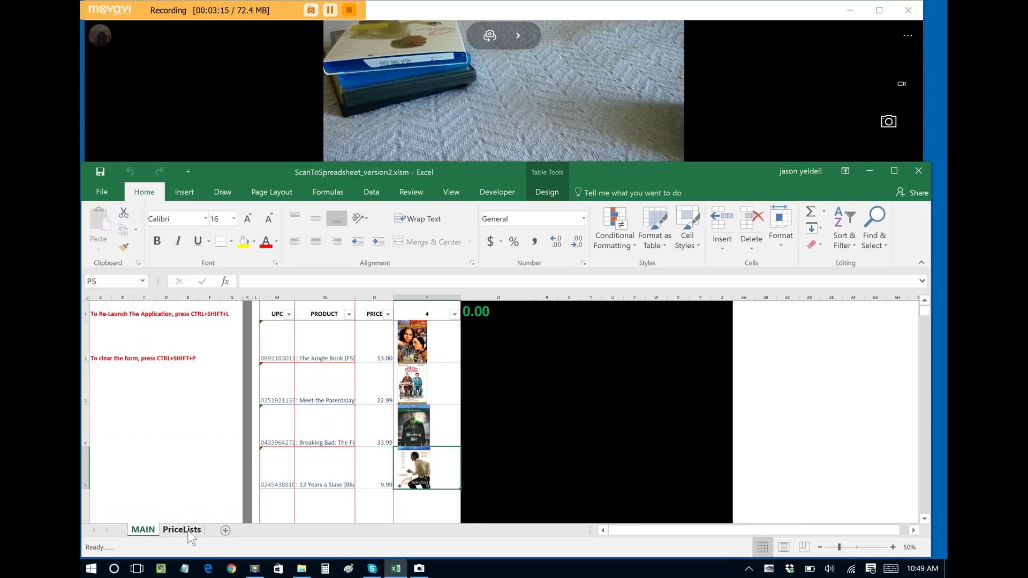
pyautogui.click(329, 9)
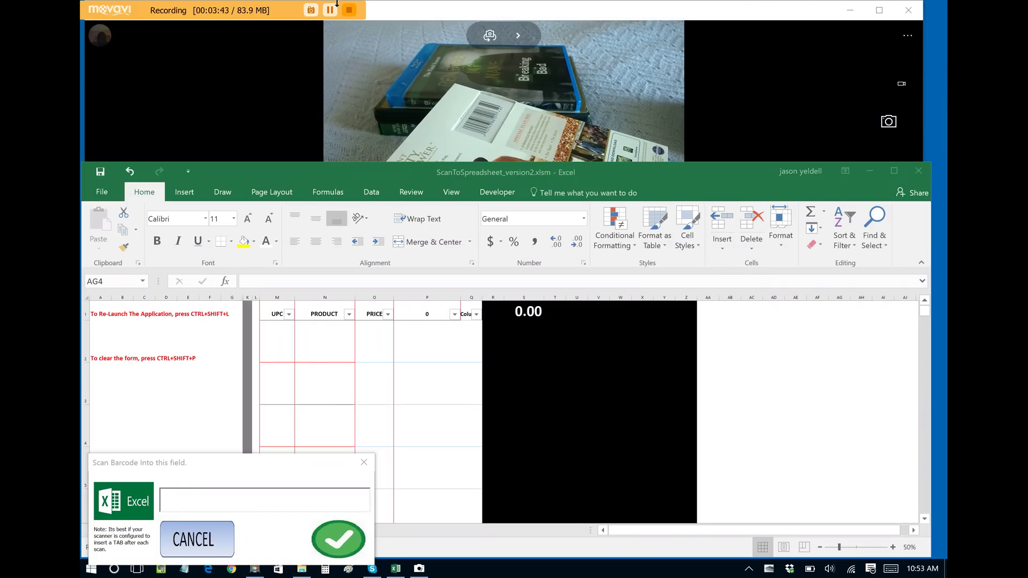
# Rescan Breaking Bad, Meet the Parents, 12 Years a Slave and The Jungle Book, totalling 79.97
pyautogui.click(190, 497)
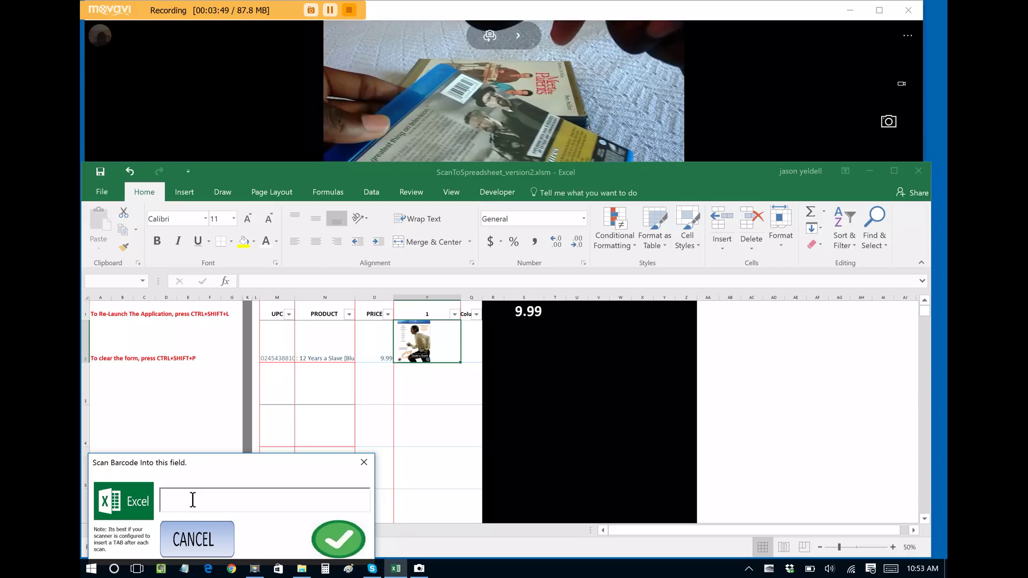
pyautogui.press('Tab')
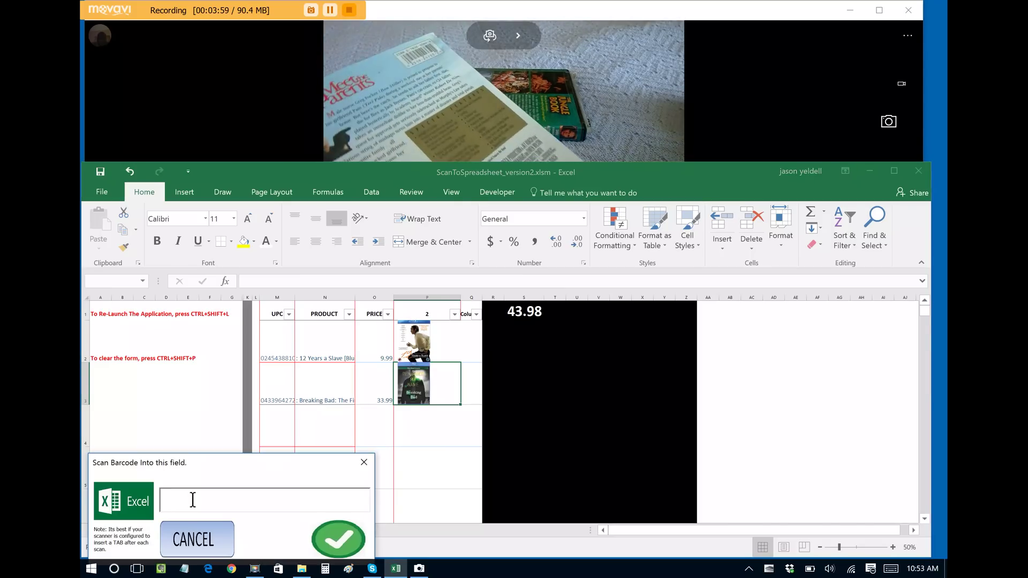
pyautogui.write('025192')
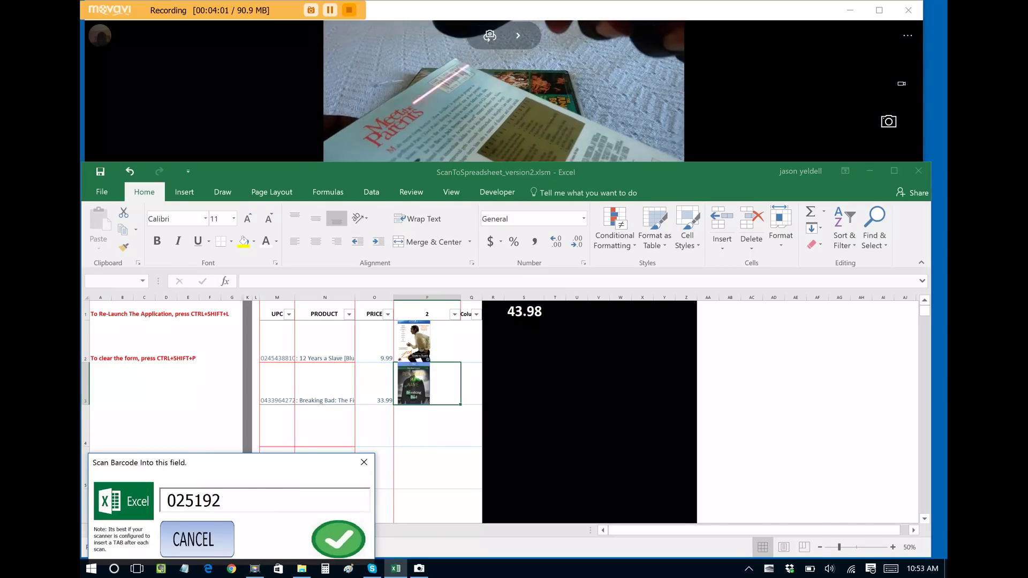
pyautogui.press('Tab')
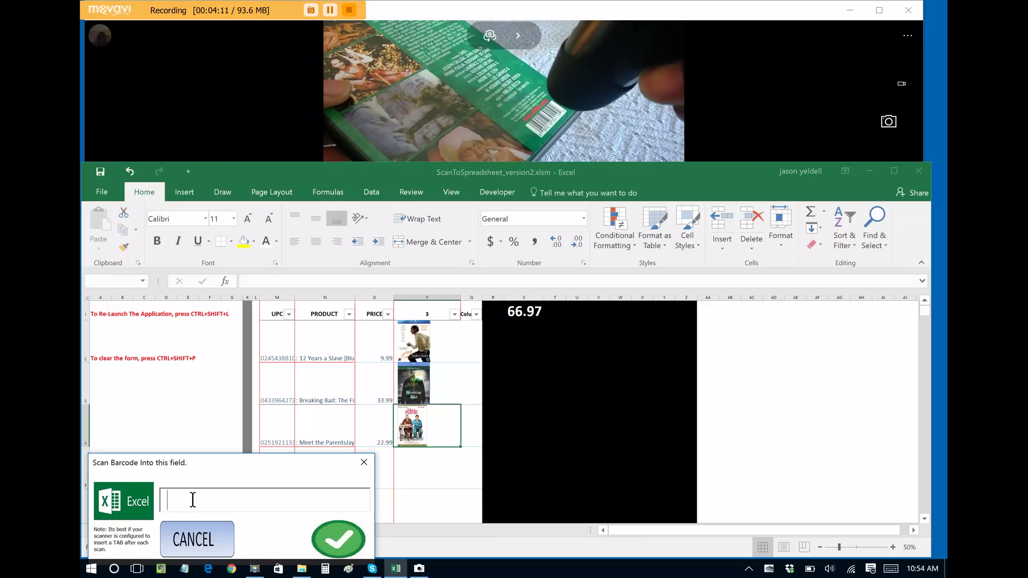
pyautogui.press('Tab')
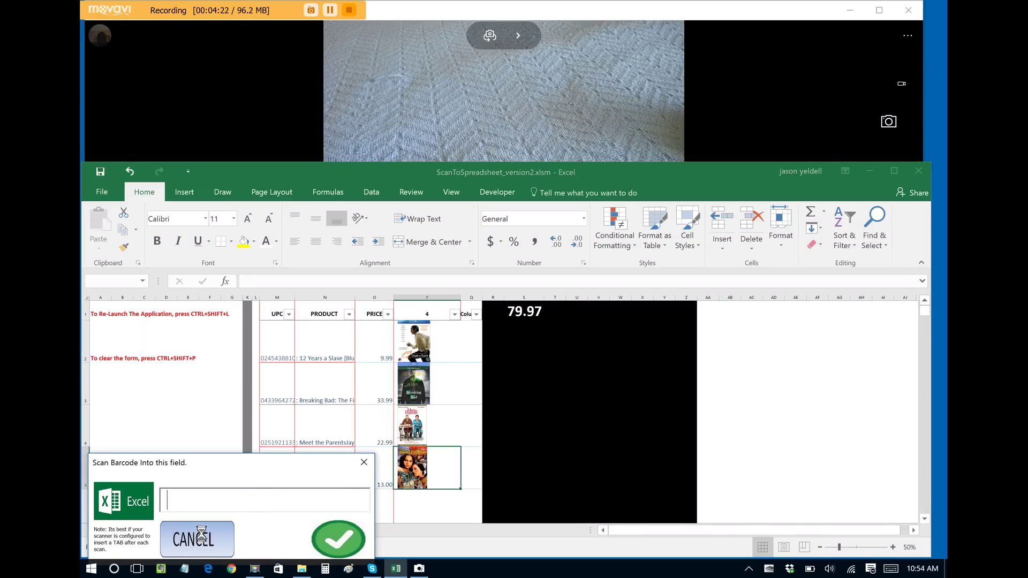
pyautogui.write('0892183011')
pyautogui.press('Tab')
# Cancel the barcode window and check the item count of 4 in cell P1
pyautogui.click(205, 541)
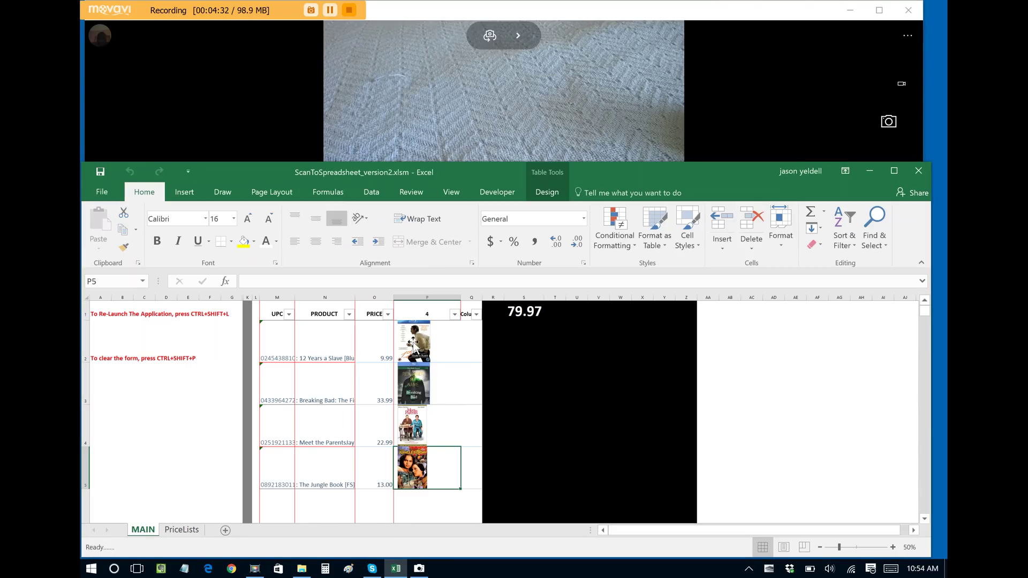
pyautogui.click(424, 314)
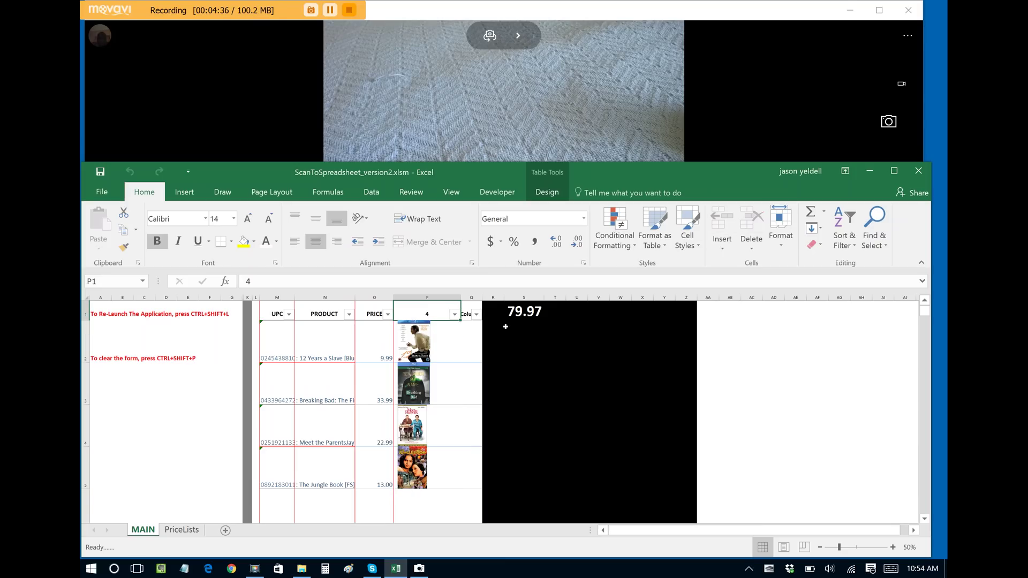